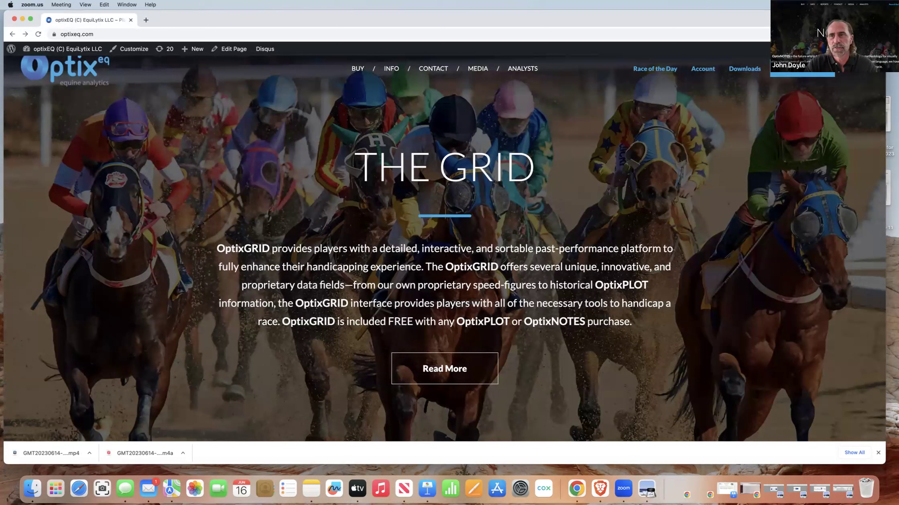
Step: Bring Chrome forward and reload the OptixEQ Selector showing the BEL card for 2023-06-16
click(781, 77)
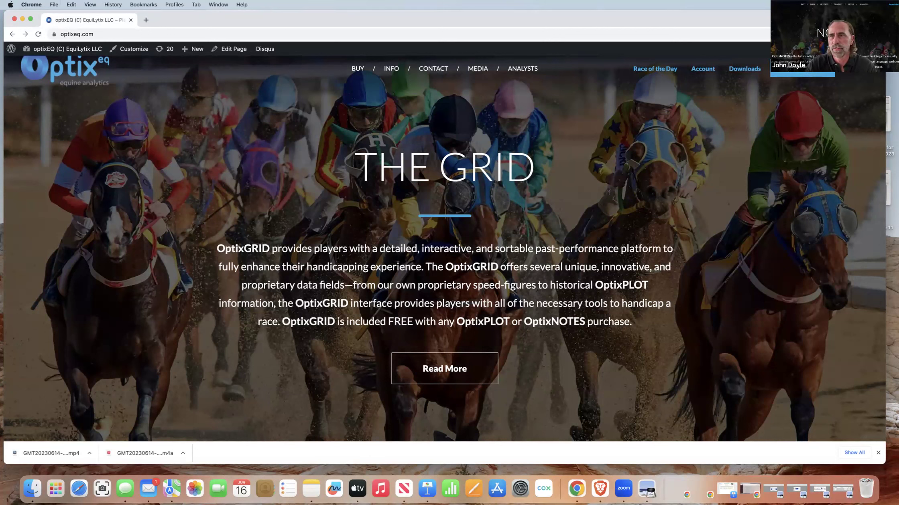
key(super+r)
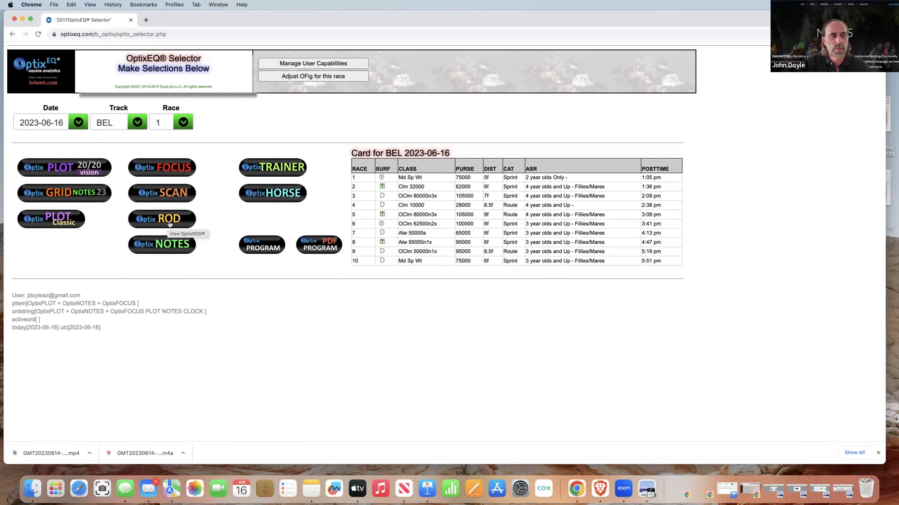
Step: Open the OptixROD RaceDay Summary grid for 2023-06-16 with all 986 entries
click(169, 221)
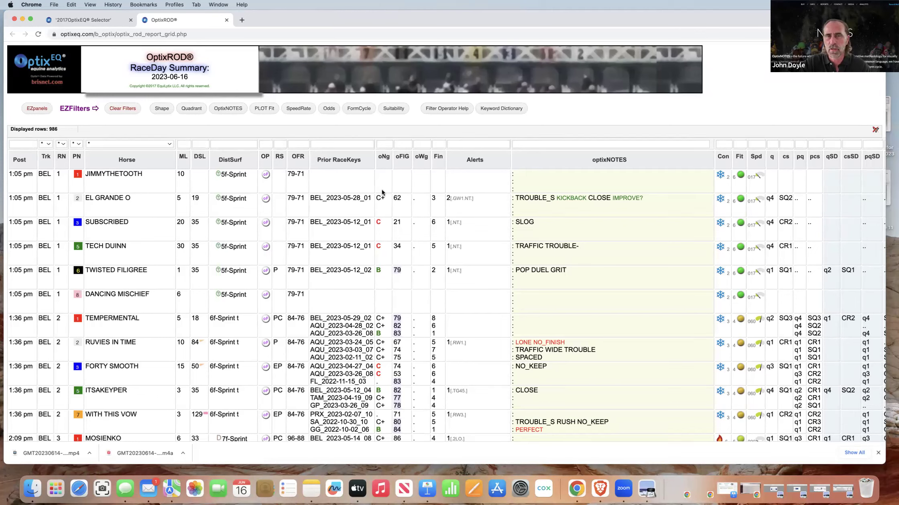
Step: Filter OptixNOTES to 'GREEN Keyword in last race', leaving 13 GW1-alert horses
click(234, 112)
click(228, 108)
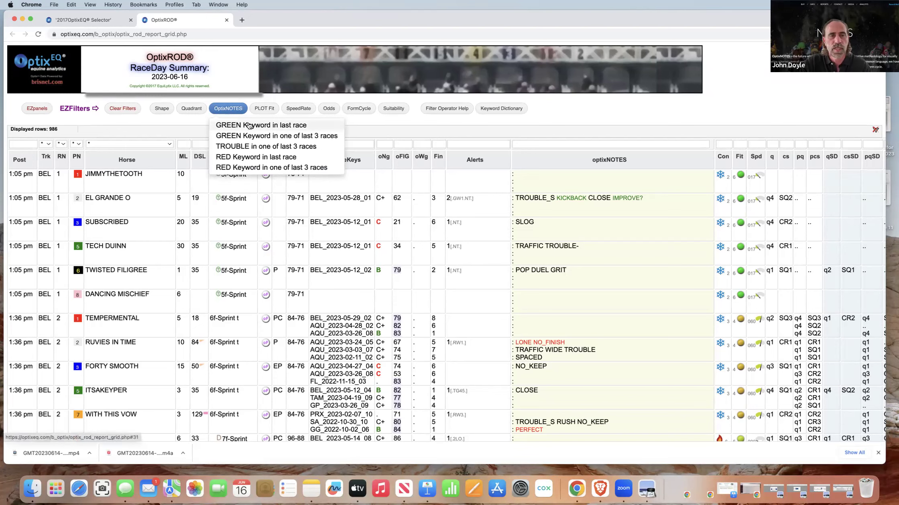
click(249, 125)
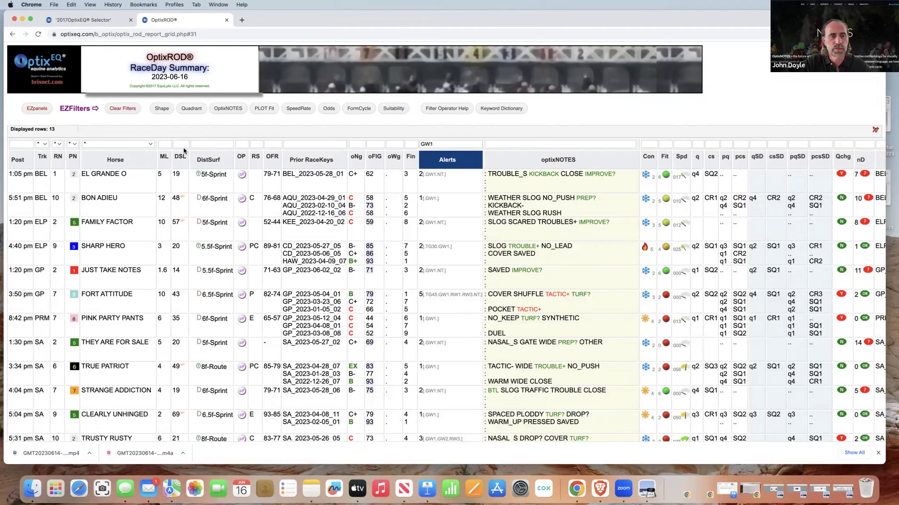
scroll(185, 153, down, 1)
scroll(185, 152, down, 3)
scroll(185, 153, up, 3)
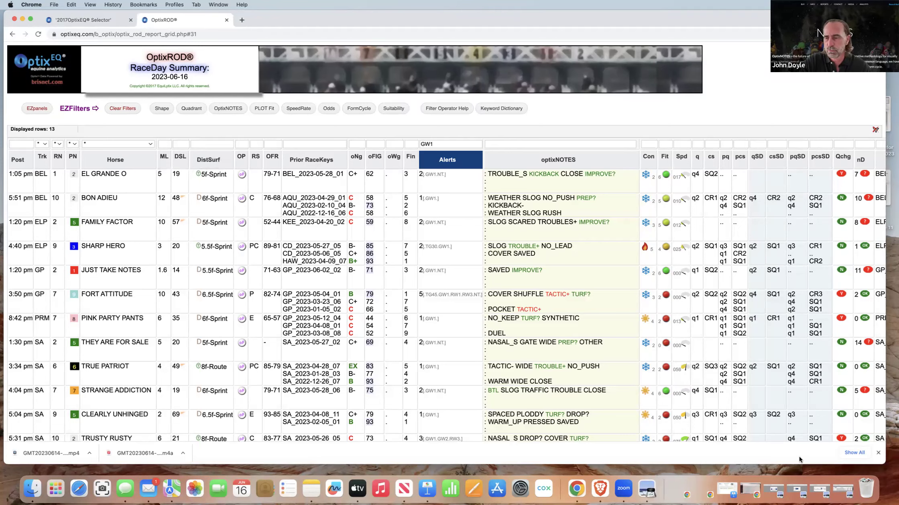
Step: Restore and enlarge the MORNING LINE screenshot, zooming in on its ML >5 filter
click(821, 491)
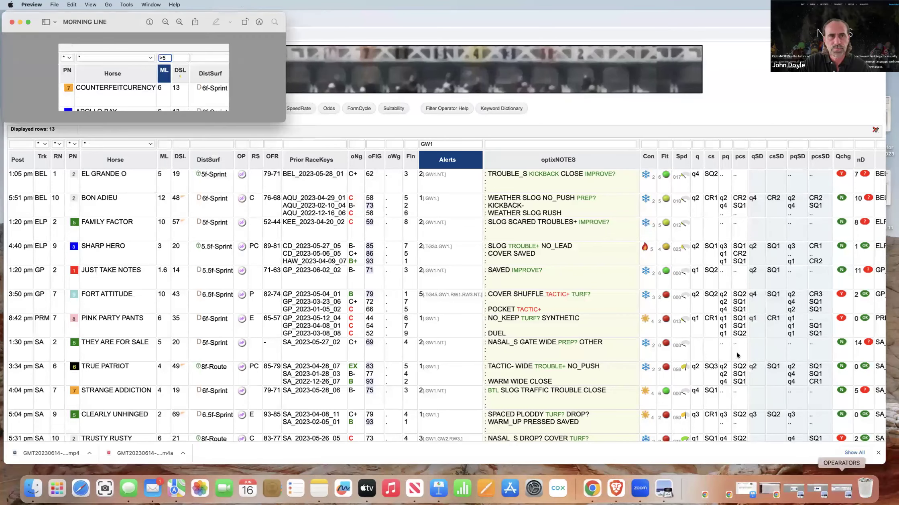
drag(293, 132, 480, 254)
drag(579, 296, 666, 327)
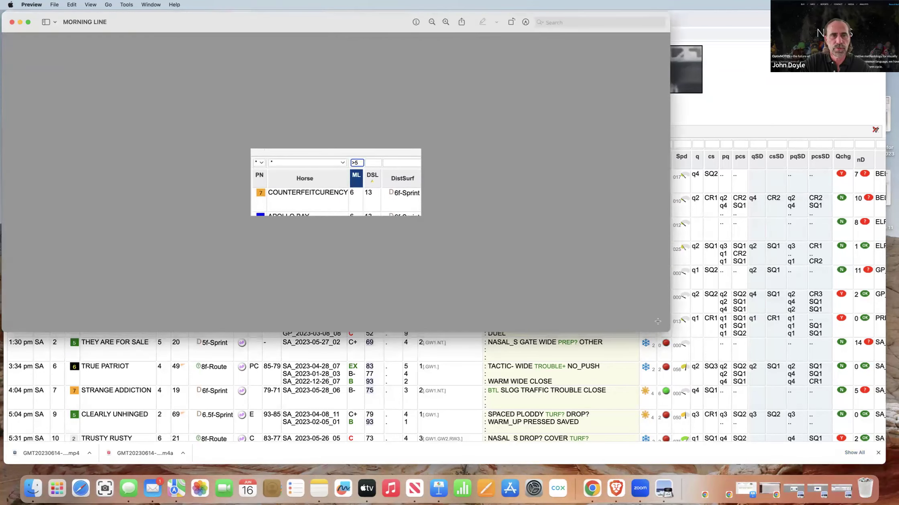
drag(417, 213, 469, 235)
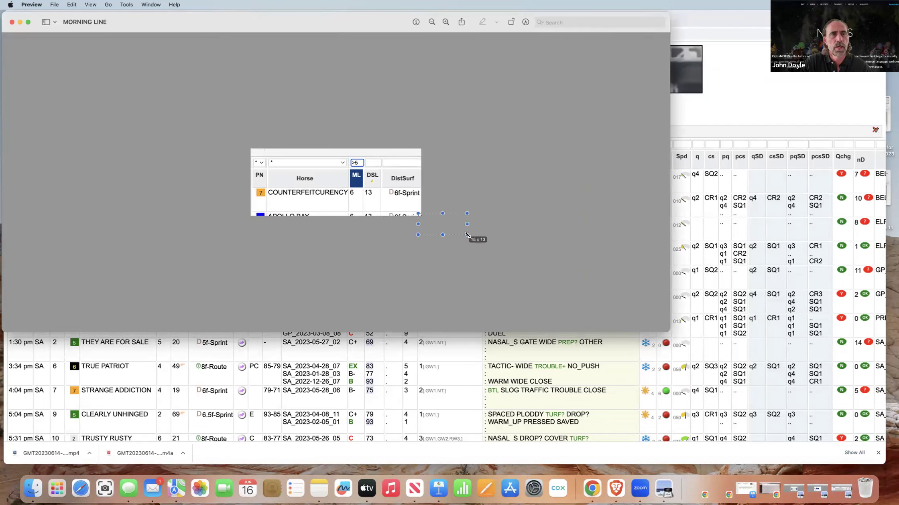
key(super+plus)
key(super+plus)
key(super+plus)
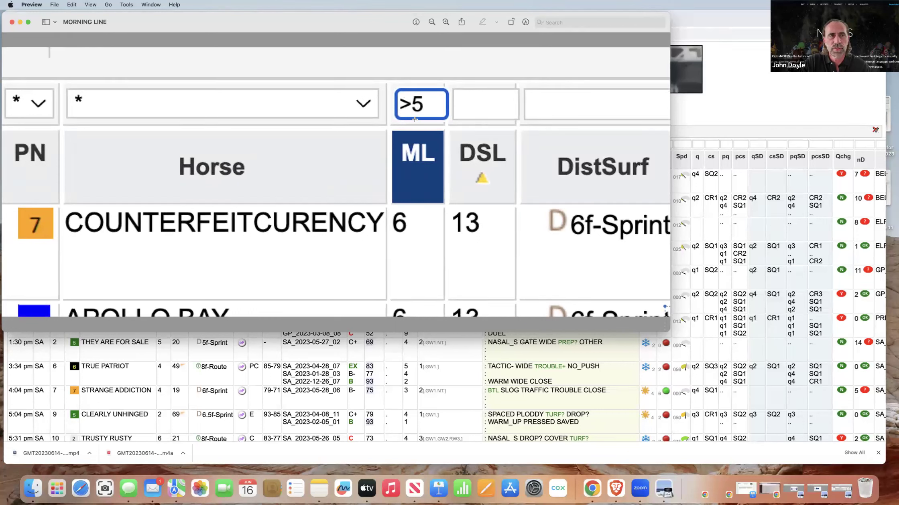
Step: Minimize Preview and show the Filter Operator Help table explaining <, <=, > and >=
click(19, 22)
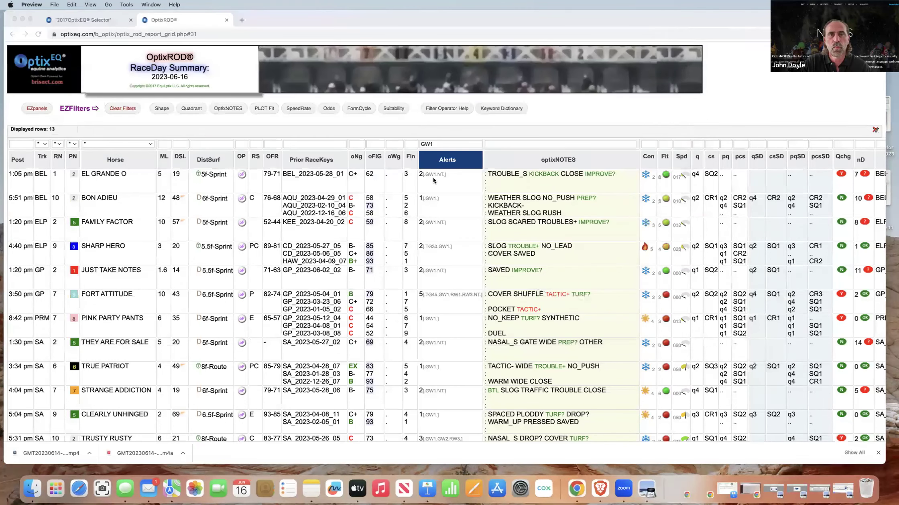
click(451, 112)
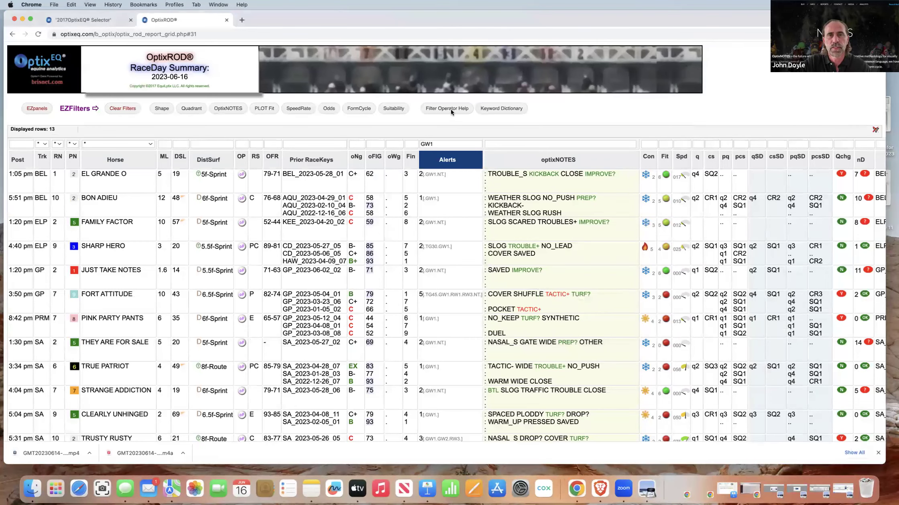
click(450, 112)
scroll(324, 82, down, 3)
scroll(324, 82, up, 3)
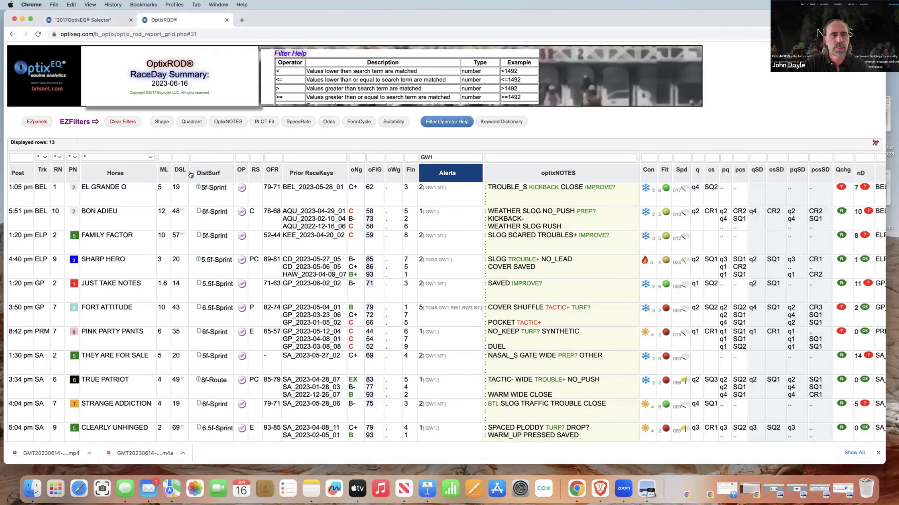
Step: Enter >5 in the ML column filter, narrowing the GW1 grid to 5 horses
click(165, 157)
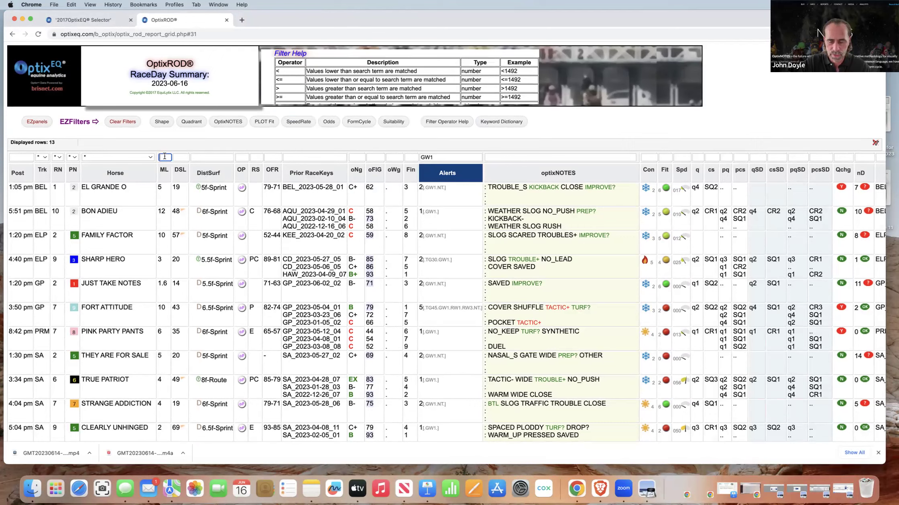
text(>5)
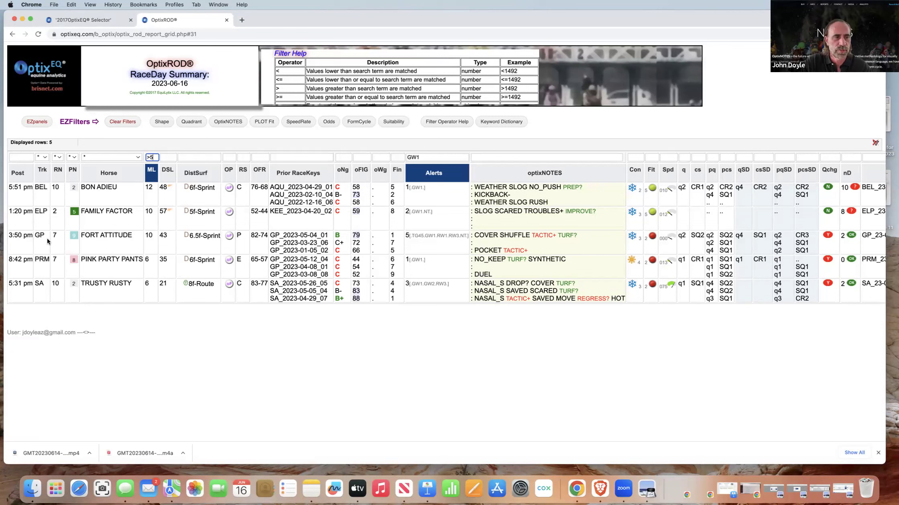
Step: Open OptixPLOT2020 for BEL race 10 from BON ADIEU's entry
mouse_move(129, 243)
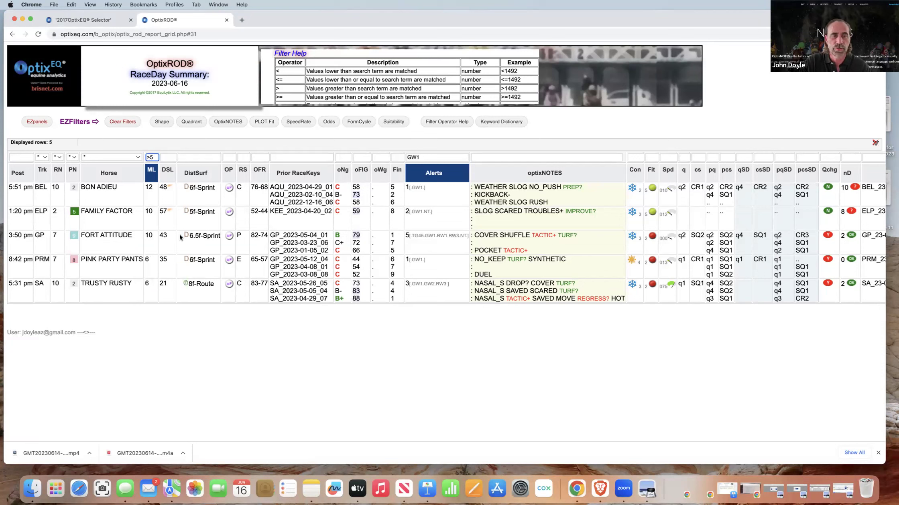
mouse_move(203, 261)
mouse_move(126, 267)
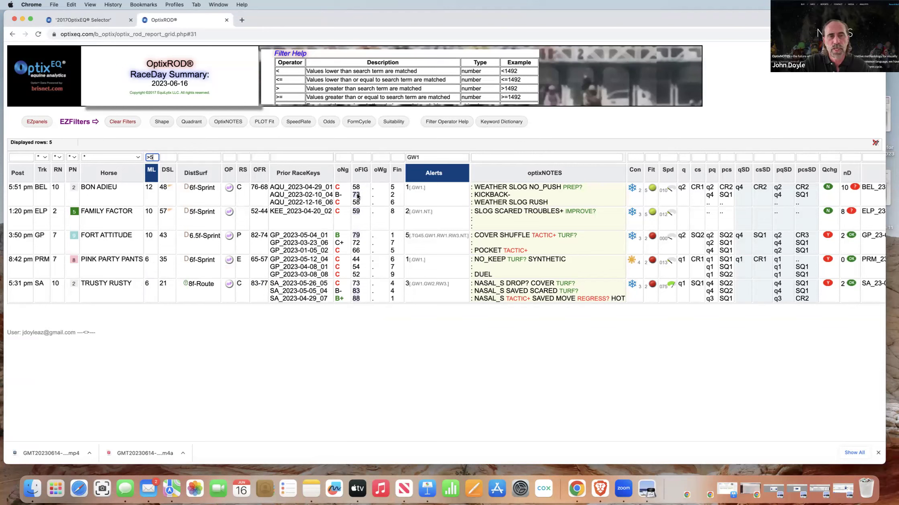
click(229, 188)
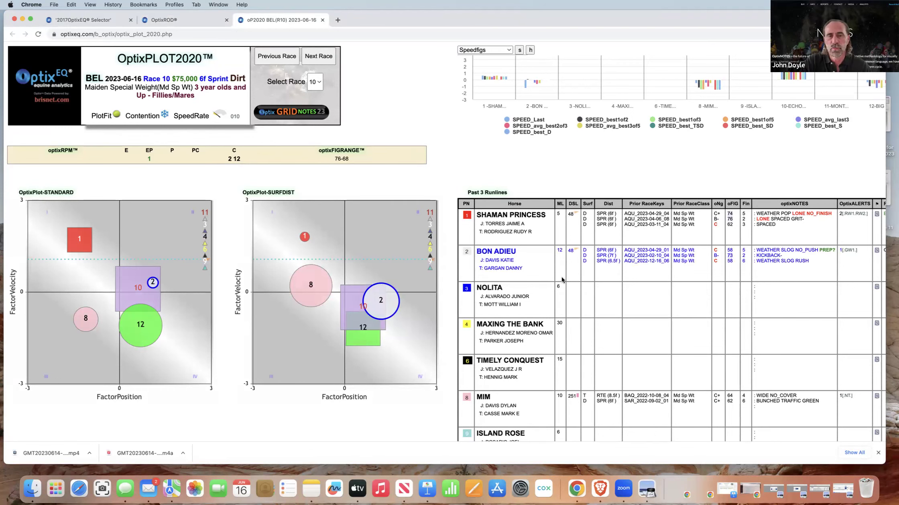
scroll(561, 278, down, 3)
scroll(561, 278, down, 1)
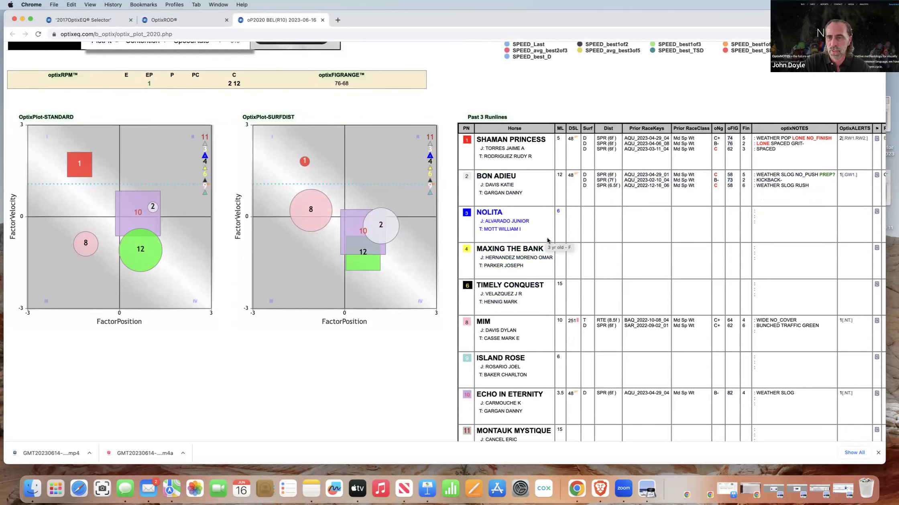
scroll(579, 285, down, 1)
scroll(578, 286, down, 3)
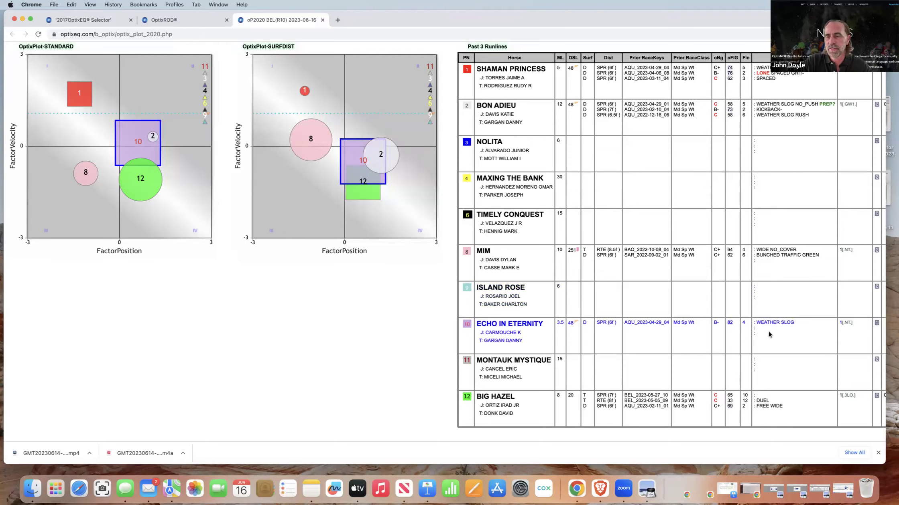
scroll(766, 338, up, 1)
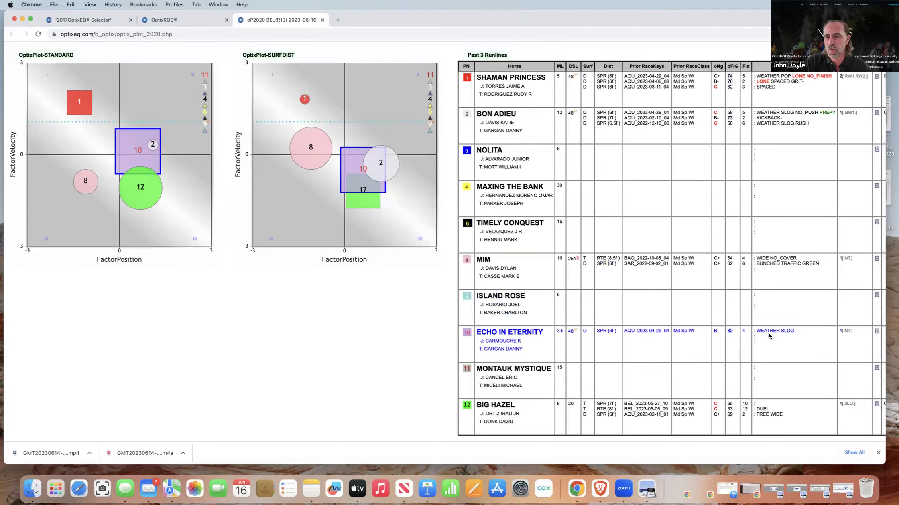
scroll(769, 336, down, 1)
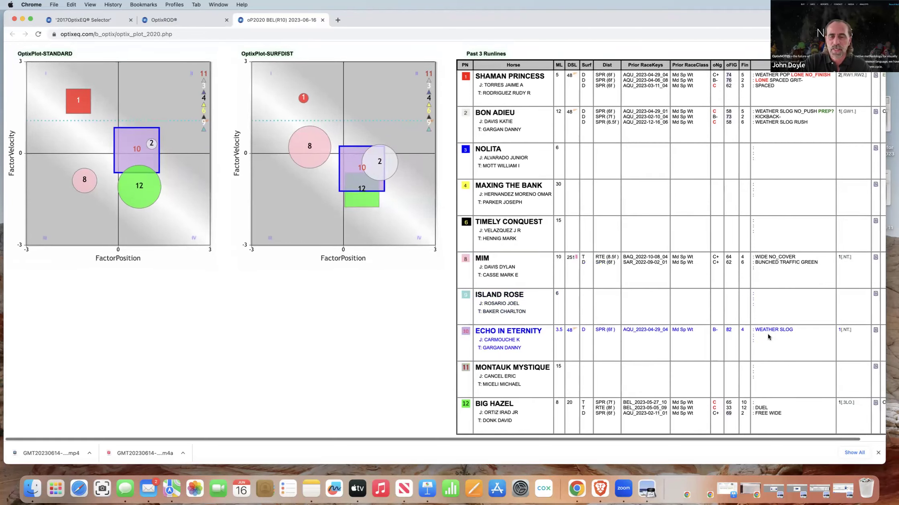
scroll(768, 336, left, 1)
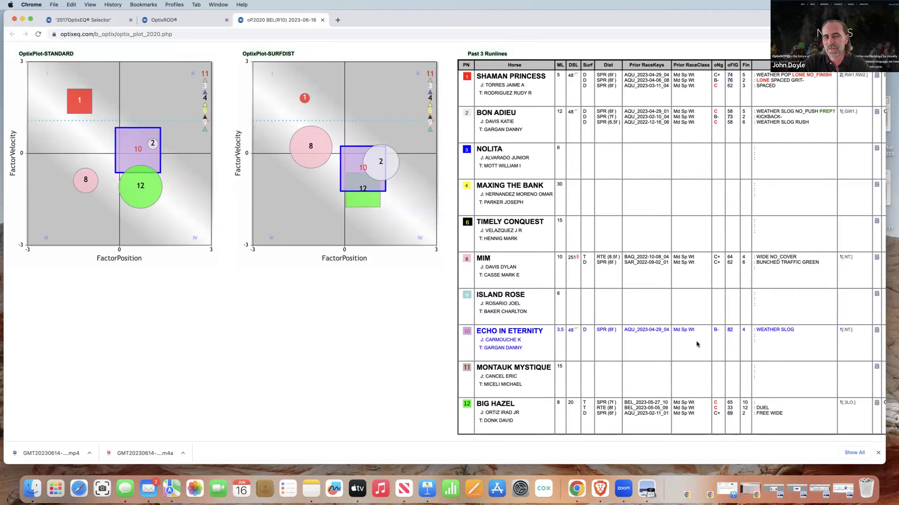
scroll(696, 341, up, 5)
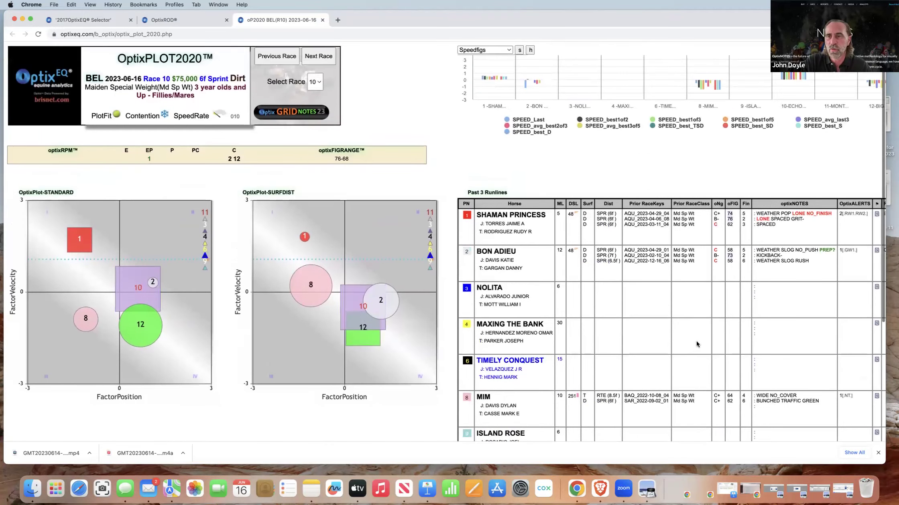